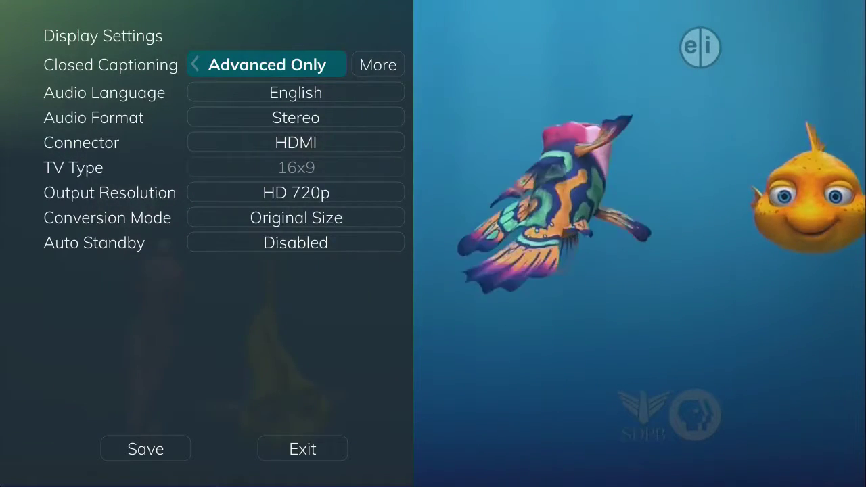
# - Open the additional caption options and switch Basic Captions to Basic CC2
pyautogui.press('Right')
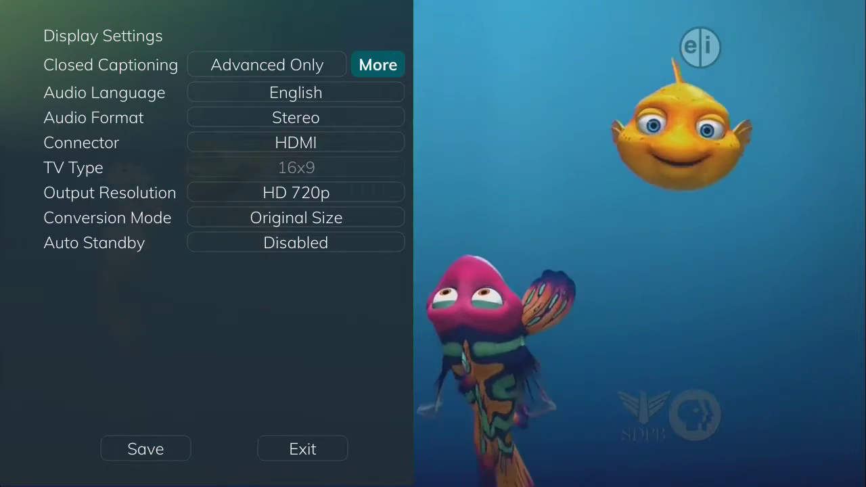
pyautogui.press('Return')
pyautogui.press('Right')
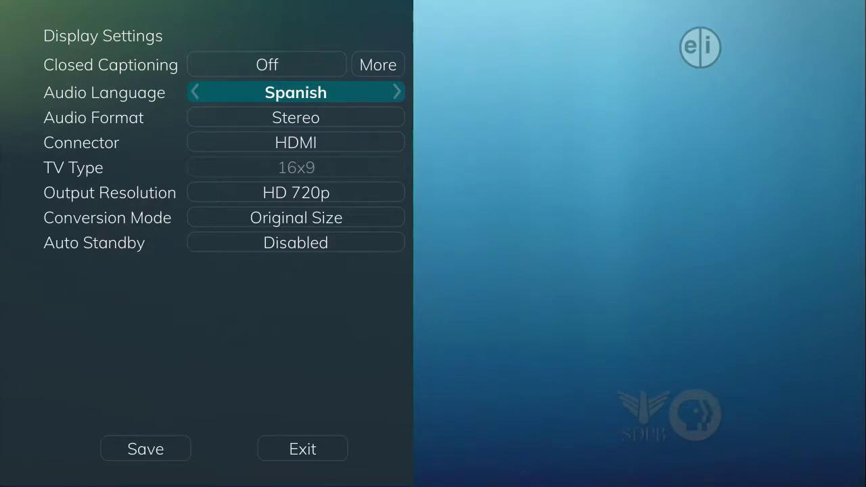
# - Try French audio and Dolby Digital+, revert to English and Stereo, then preview the Composite connector
pyautogui.press('Right')
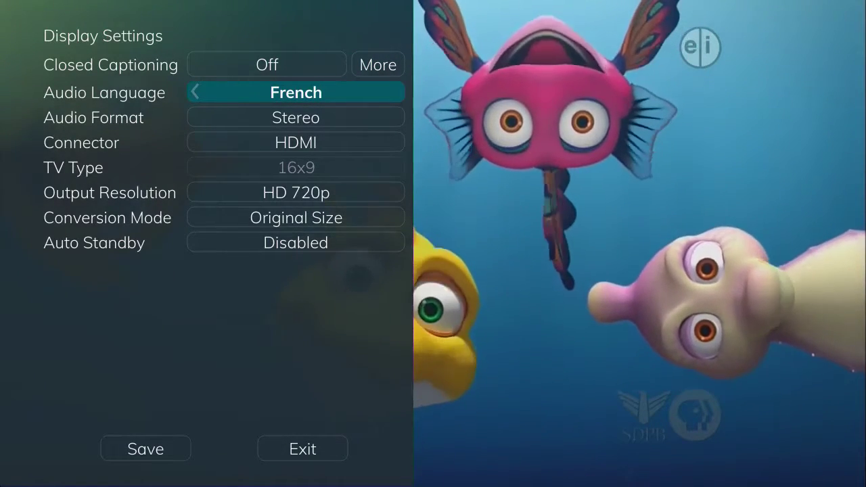
pyautogui.press('Left')
pyautogui.press('Left')
pyautogui.press('Down')
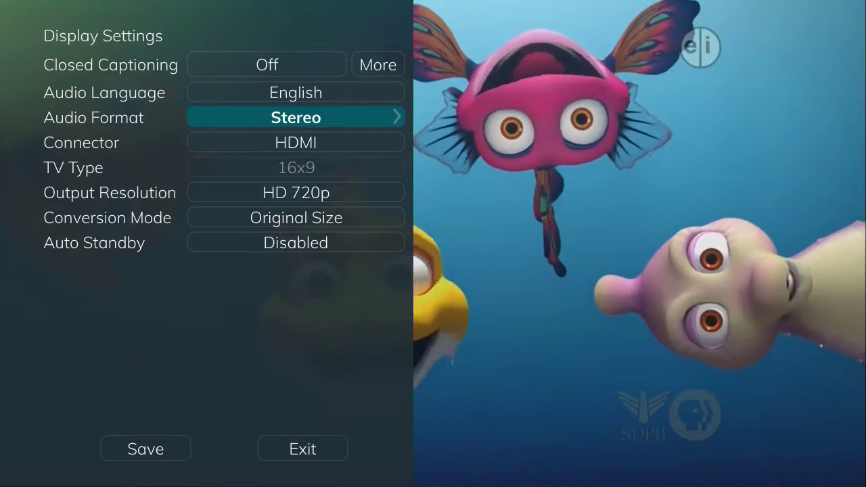
pyautogui.press('Right')
pyautogui.press('Right')
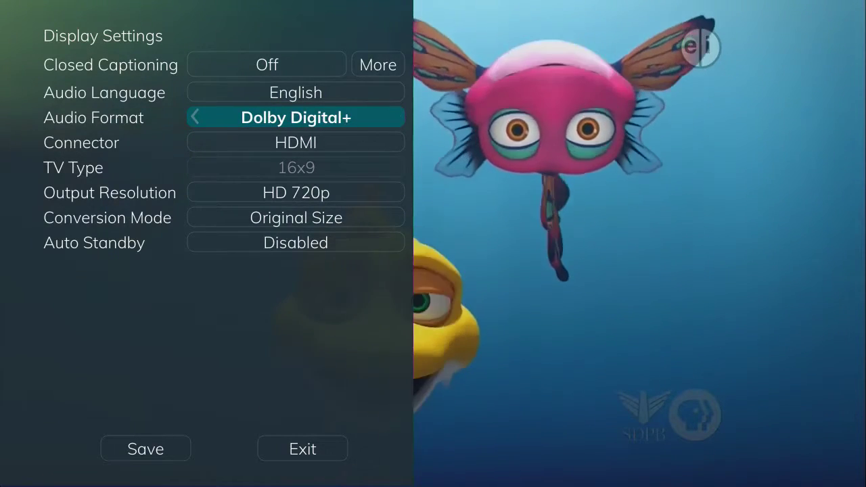
pyautogui.press('Left')
pyautogui.press('Down')
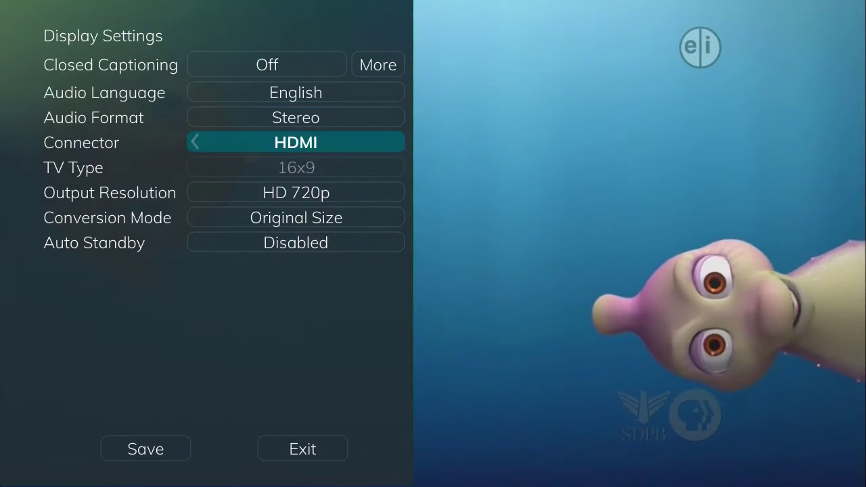
pyautogui.press('Left')
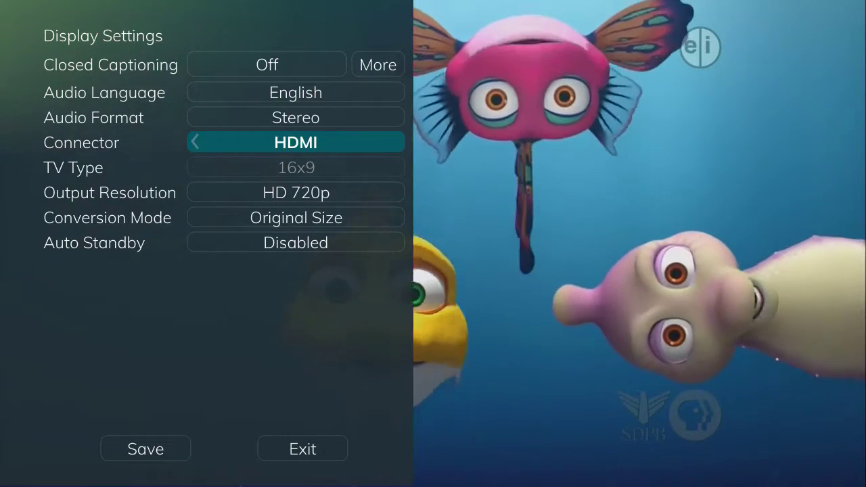
# - Try HD 1080i and Fit to Screen, revert to HD 720p and Original Size, and set Auto Standby to After 5 Hours
pyautogui.press('Down')
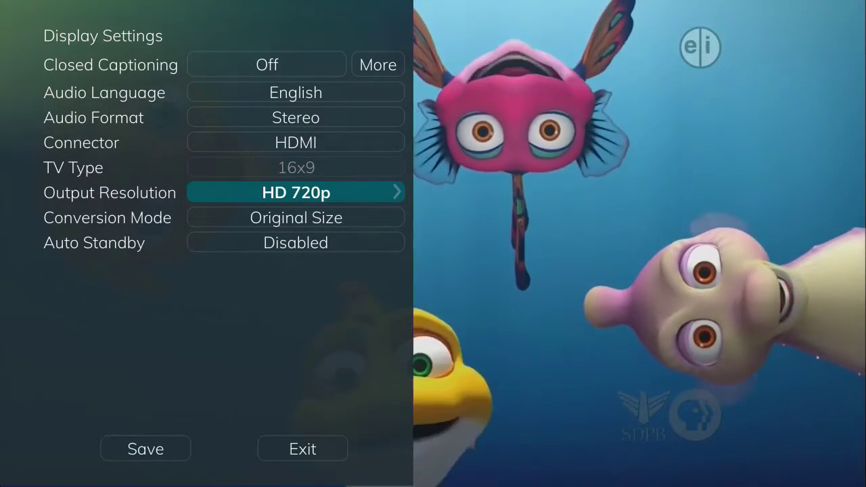
pyautogui.press('Right')
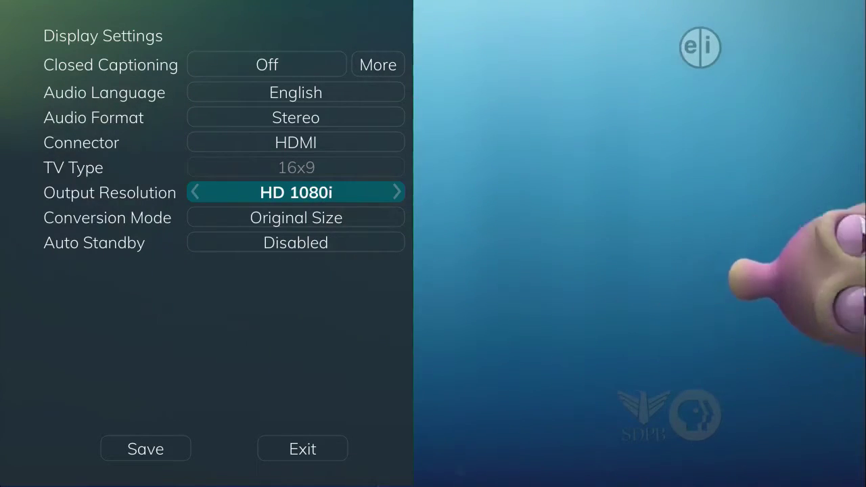
pyautogui.press('Left')
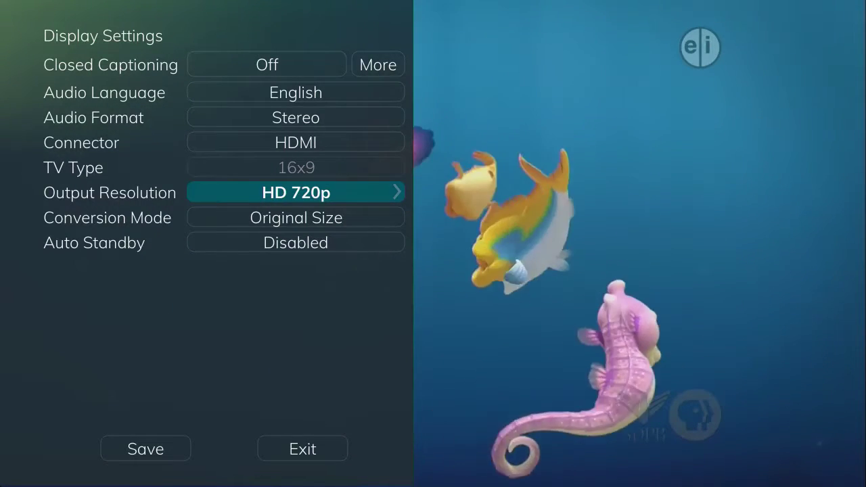
pyautogui.press('Down')
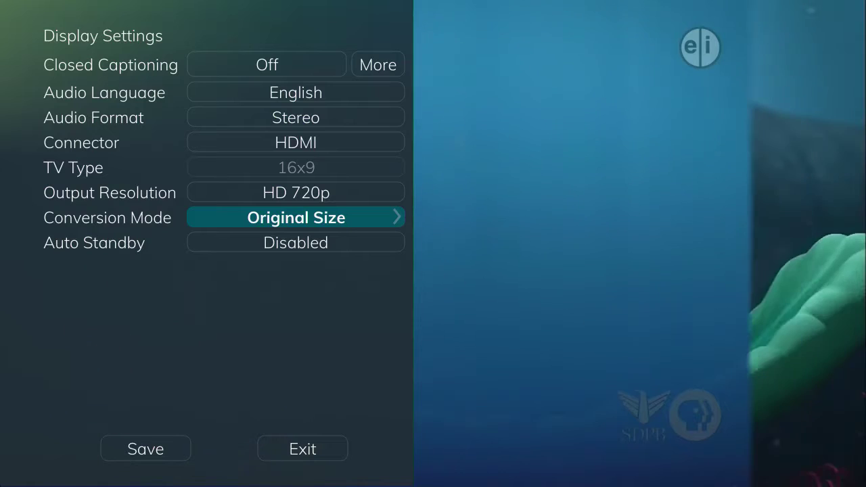
pyautogui.press('Right')
pyautogui.press('Right')
pyautogui.press('Left')
pyautogui.press('Left')
pyautogui.press('Down')
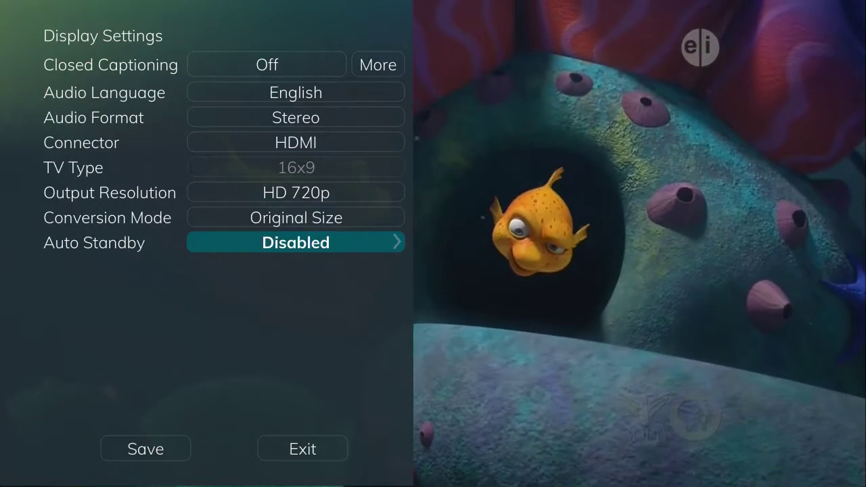
pyautogui.press('Right')
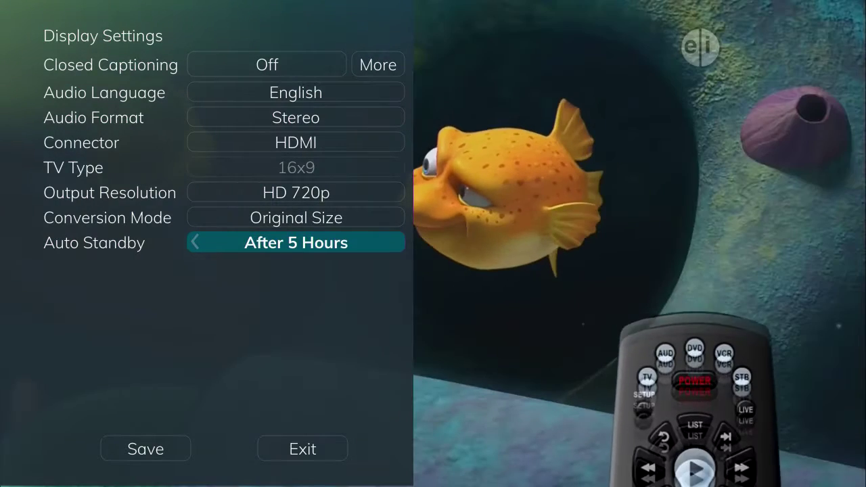
# - Set Auto Standby back to Disabled and save the Display Settings
pyautogui.press('Left')
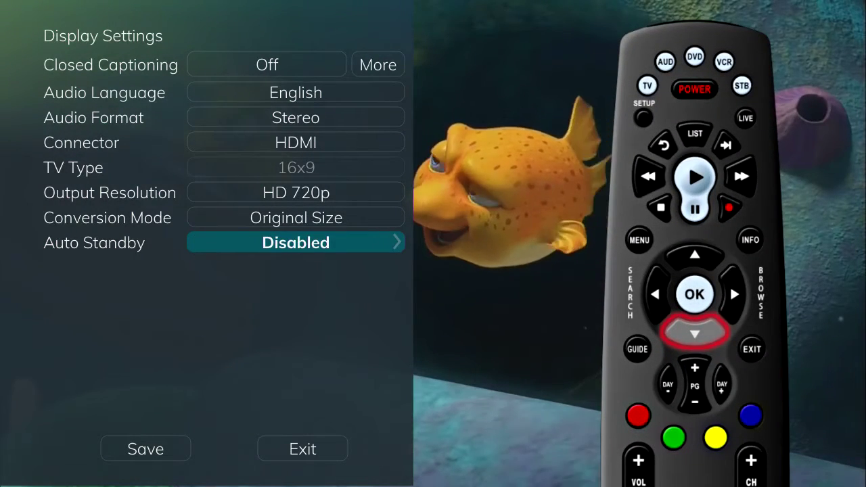
pyautogui.press('Down')
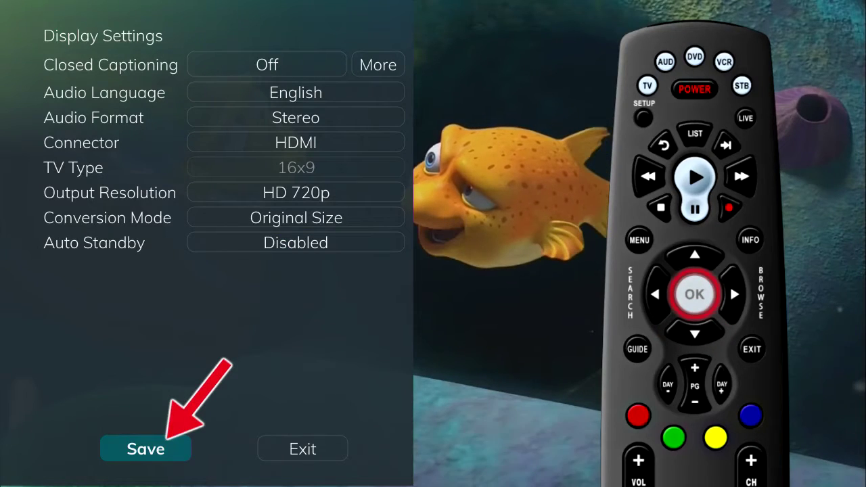
pyautogui.press('Return')
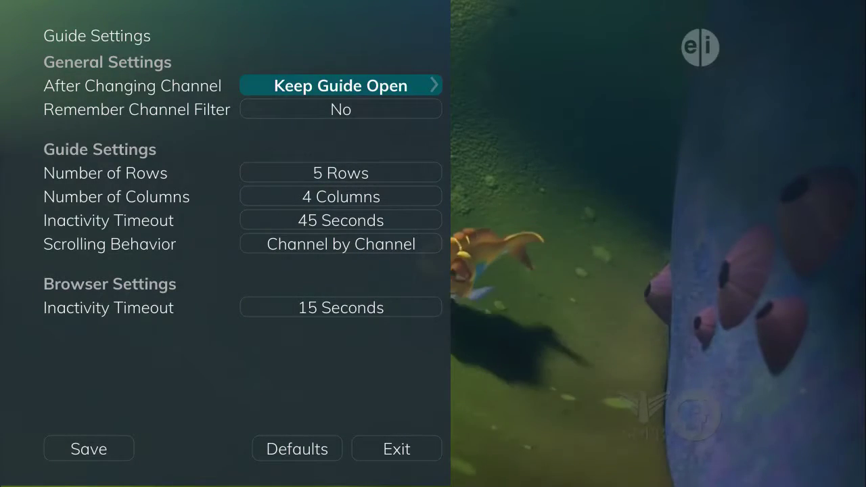
# - Keep Guide Open after channel change, set the guide to 3 columns, and save to view the guide
pyautogui.press('Right')
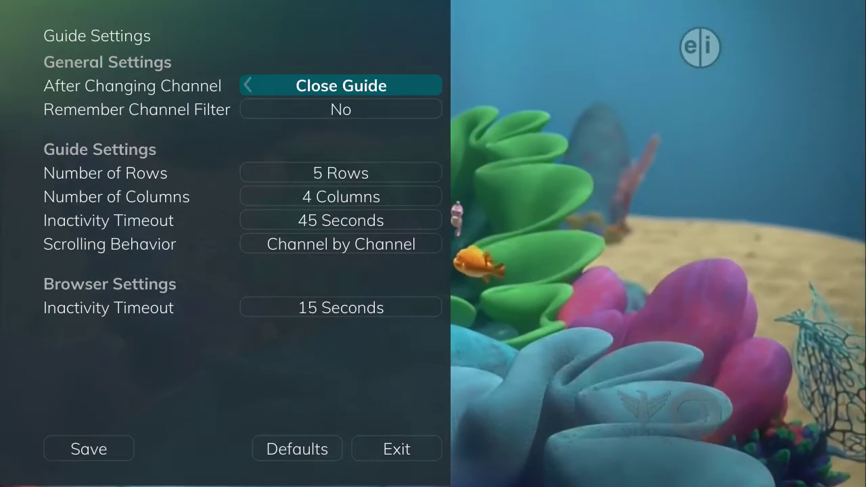
pyautogui.press('Left')
pyautogui.press('Down')
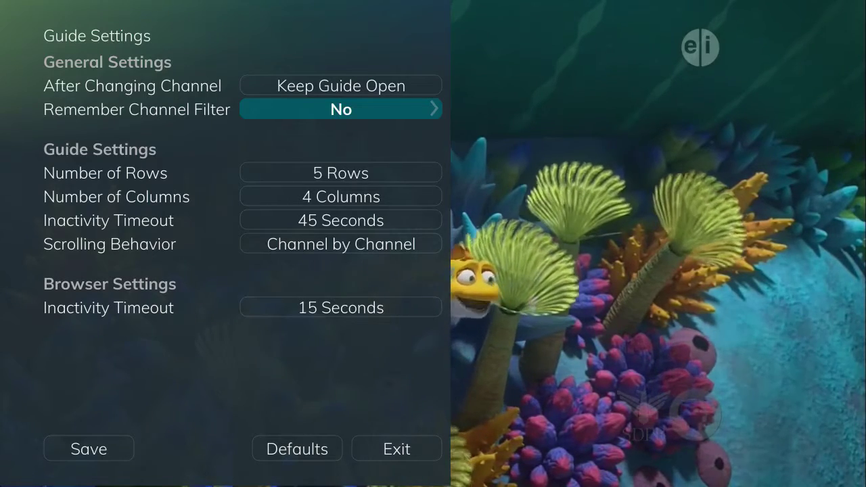
pyautogui.press('Down')
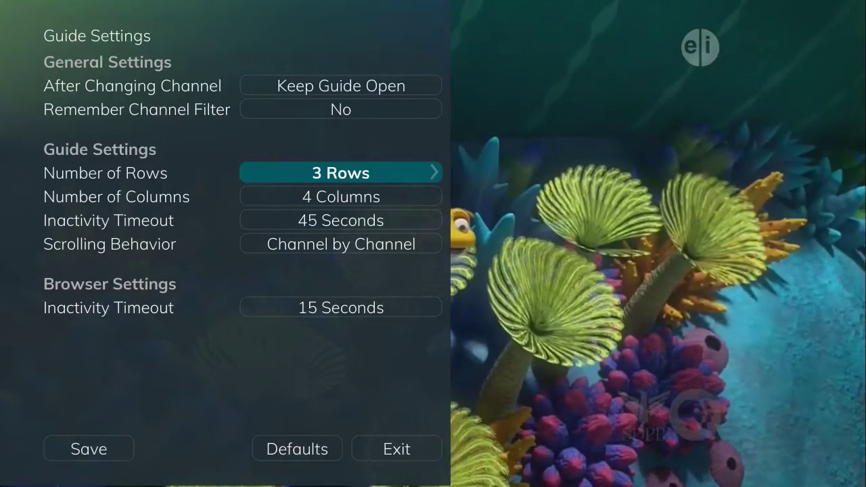
pyautogui.press('Down')
pyautogui.press('Left')
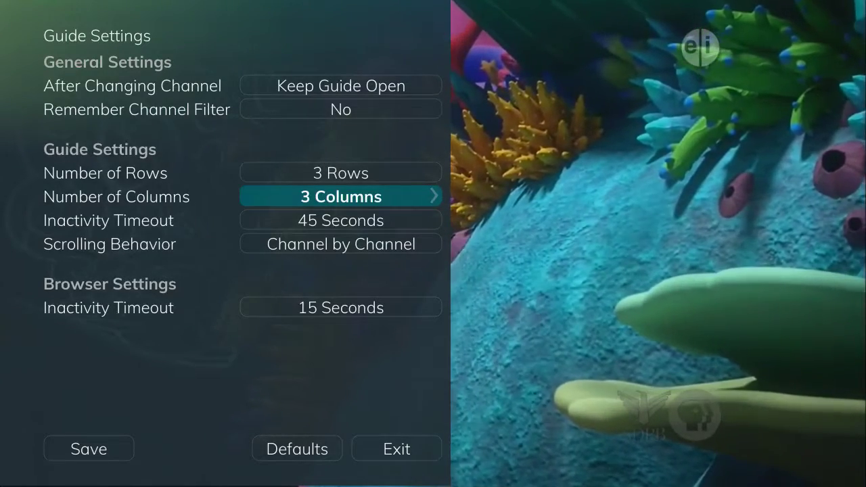
pyautogui.press('Down')
pyautogui.press('Down')
pyautogui.press('Down')
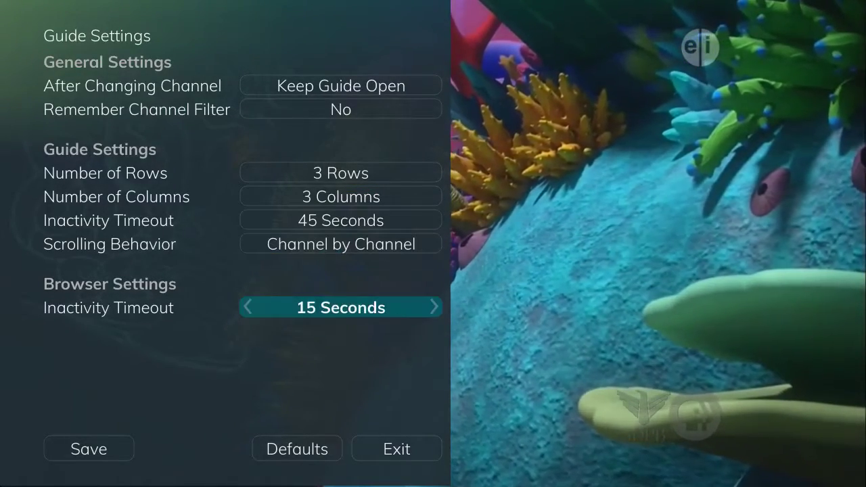
pyautogui.press('Down')
pyautogui.press('Return')
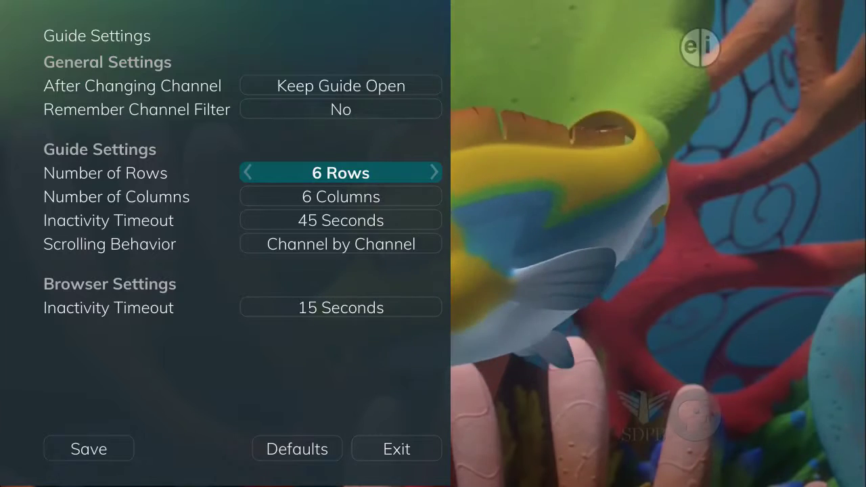
# - Set the guide's Number of Columns to 6
pyautogui.press('Down')
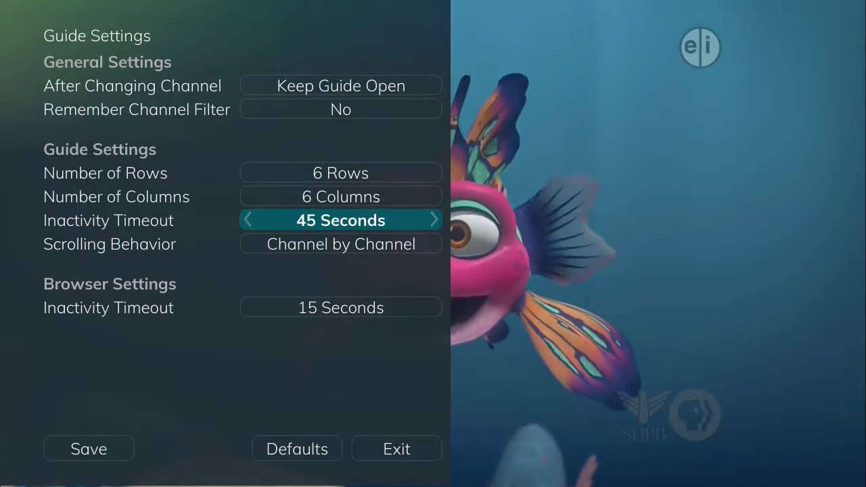
# - Try 1 Minute and Never for the guide inactivity timeout, then lower it to 1 Second
pyautogui.press('Right')
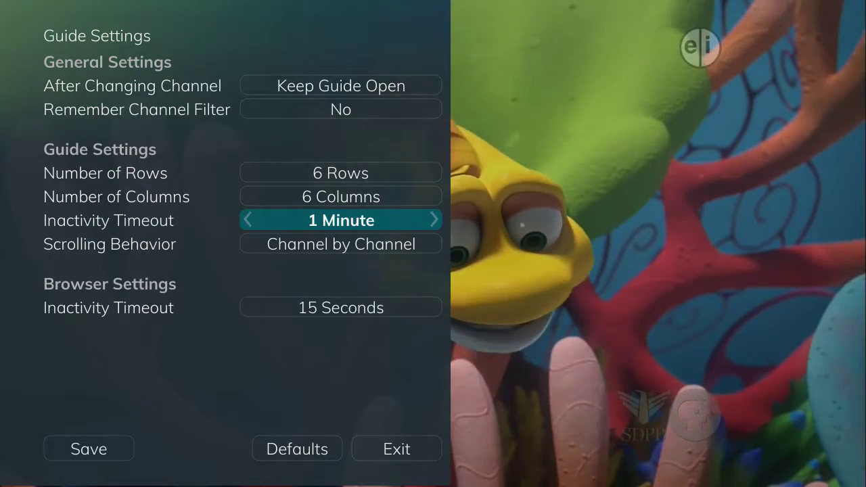
pyautogui.press('Right')
pyautogui.press('Right')
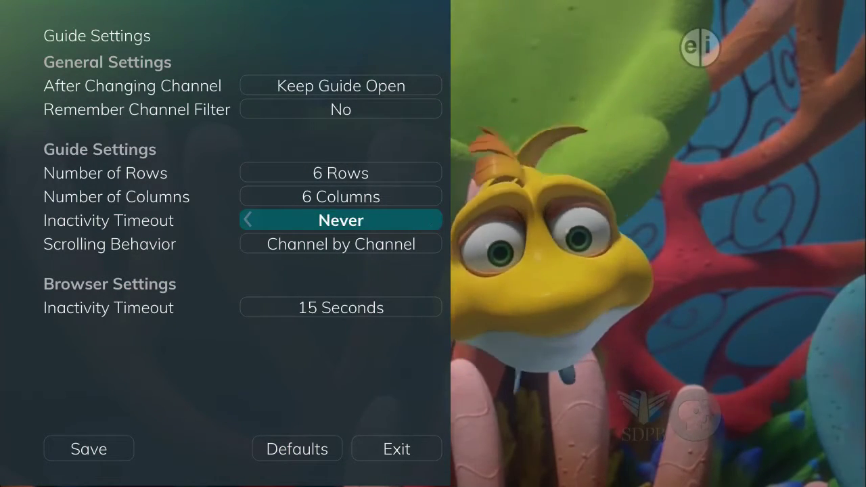
pyautogui.press('Left')
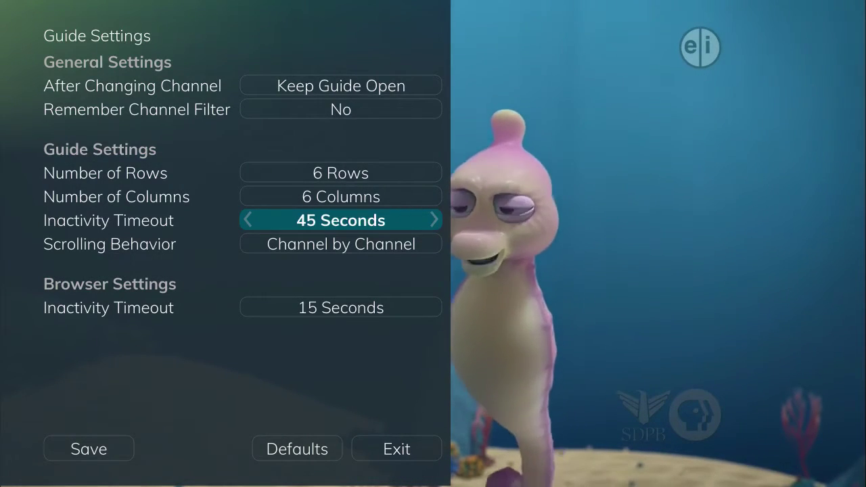
pyautogui.press('Left')
pyautogui.press('Left')
pyautogui.press('Left')
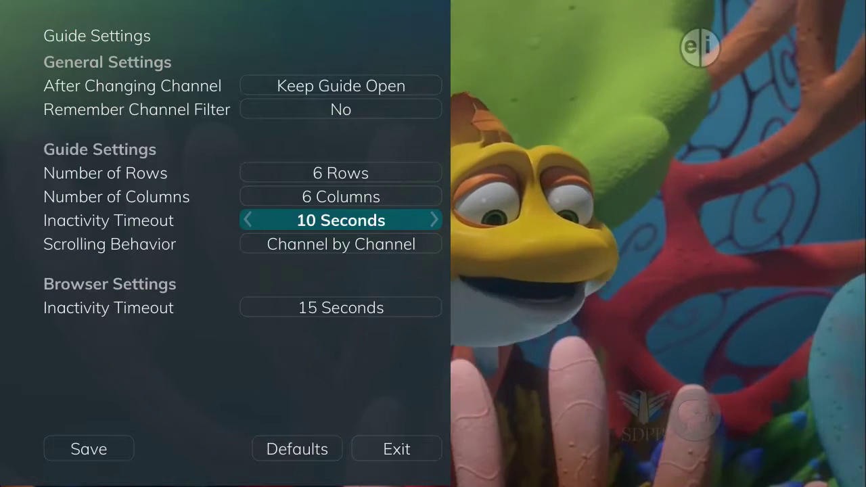
pyautogui.press('Left')
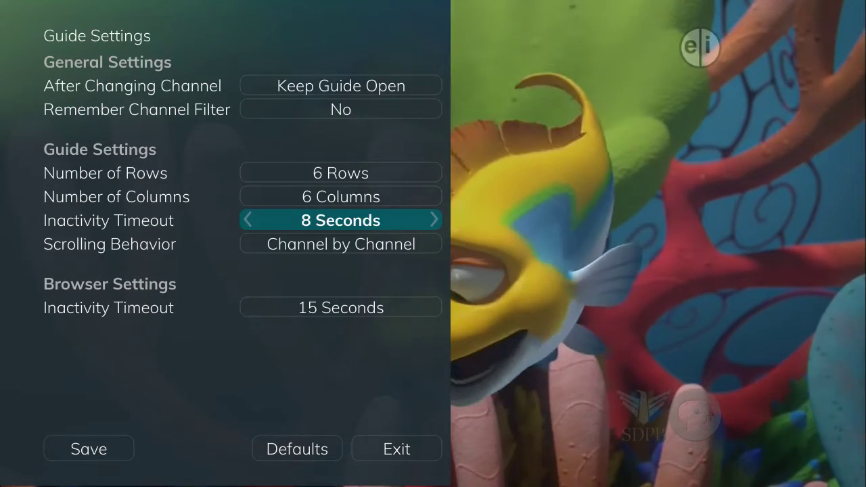
pyautogui.press('Left')
pyautogui.press('Left')
pyautogui.press('Left')
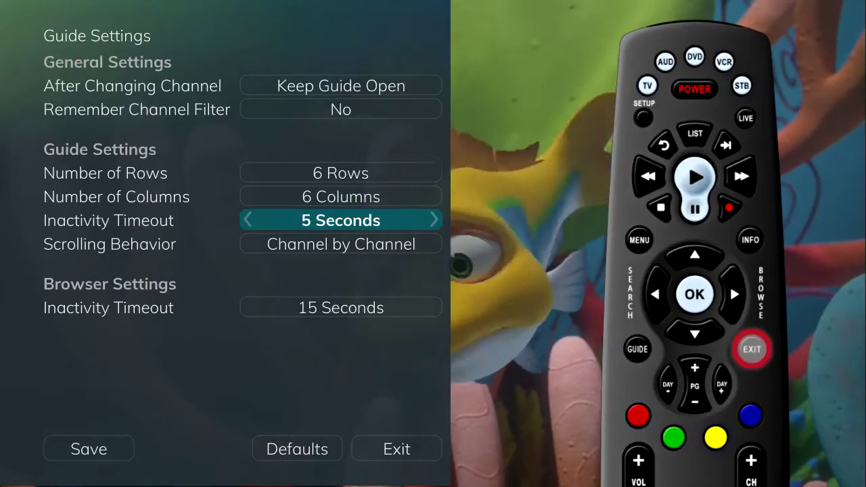
pyautogui.press('Left')
pyautogui.press('Left')
pyautogui.press('Left')
pyautogui.press('Left')
pyautogui.press('Down')
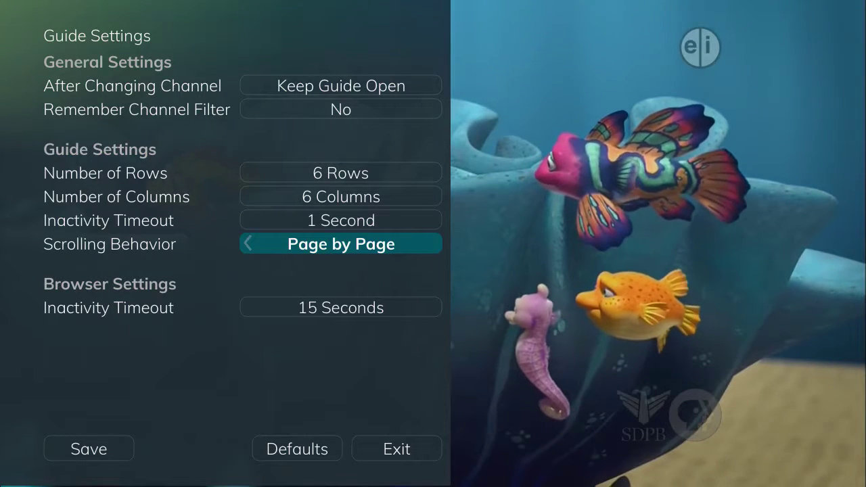
# - Set the browser inactivity timeout to 10 Seconds, keeping scrolling Channel by Channel
pyautogui.press('Down')
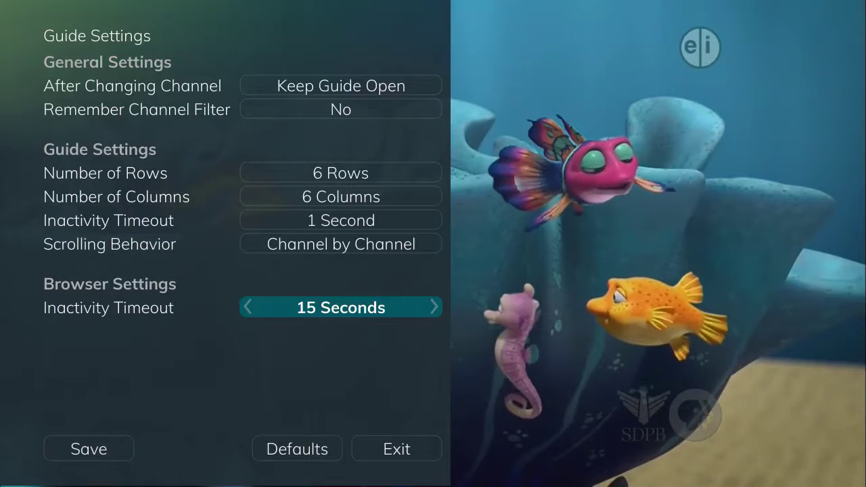
pyautogui.press('Right')
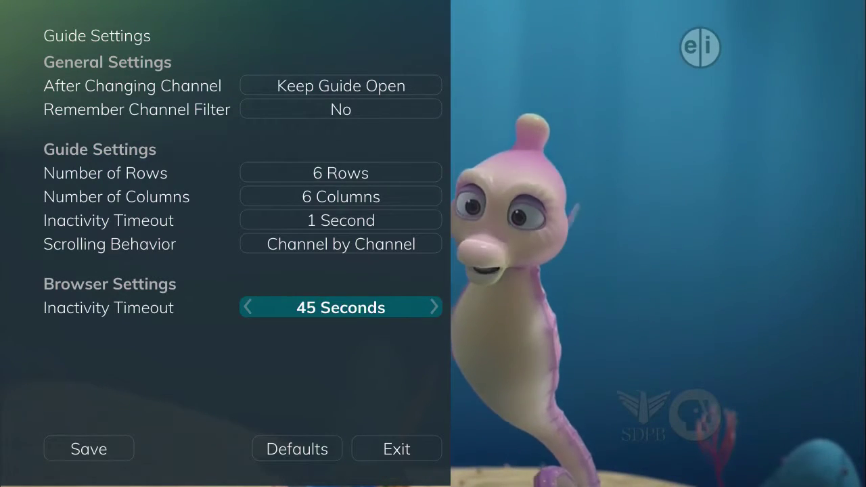
pyautogui.press('Right')
pyautogui.press('Down')
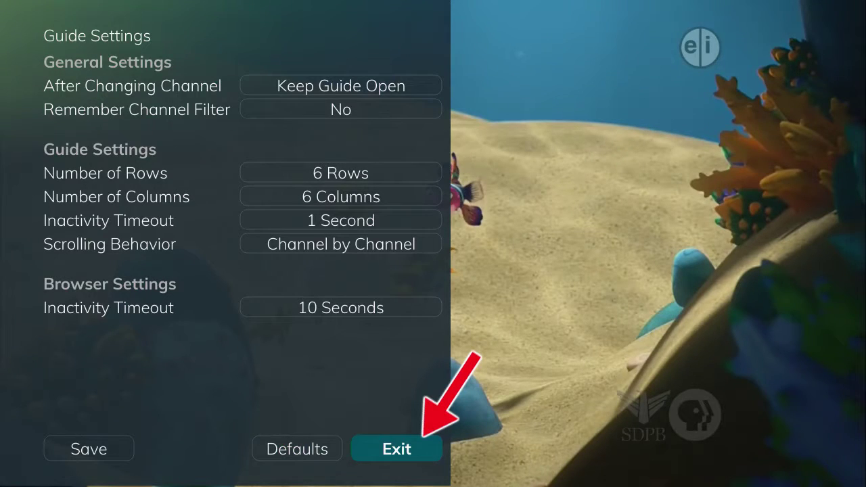
pyautogui.press('Left')
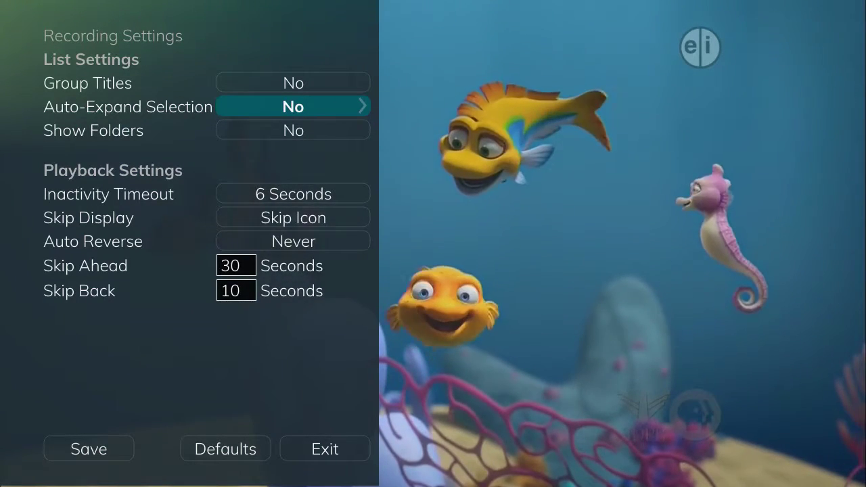
# - Set Auto-Expand Selection back to Yes in Recording Settings
pyautogui.press('Right')
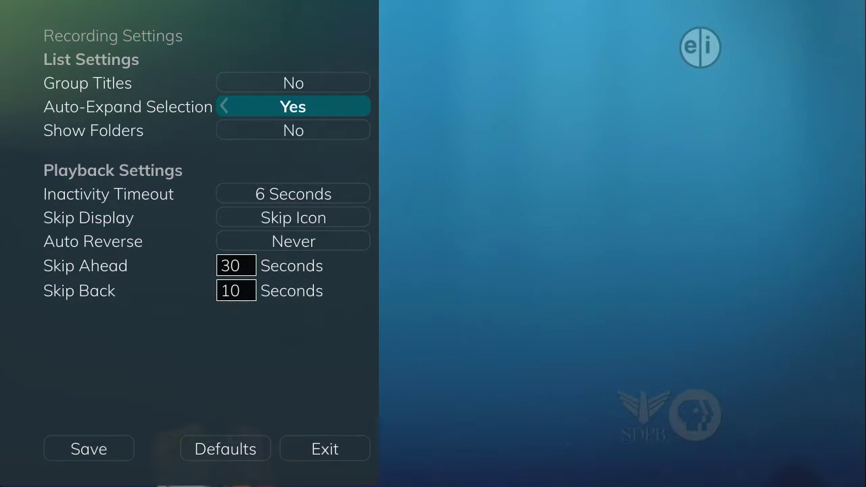
# - Toggle Show Folders on and back off, then raise the playback inactivity timeout to 30 Seconds
pyautogui.press('Down')
pyautogui.press('Right')
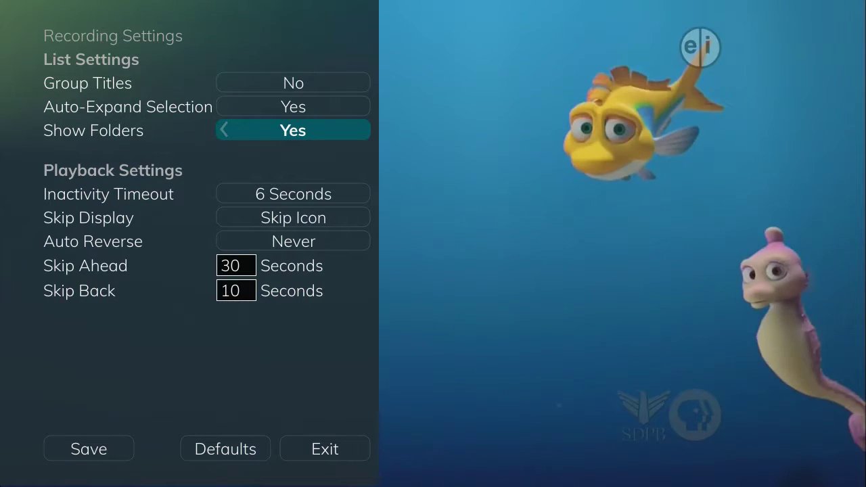
pyautogui.press('Left')
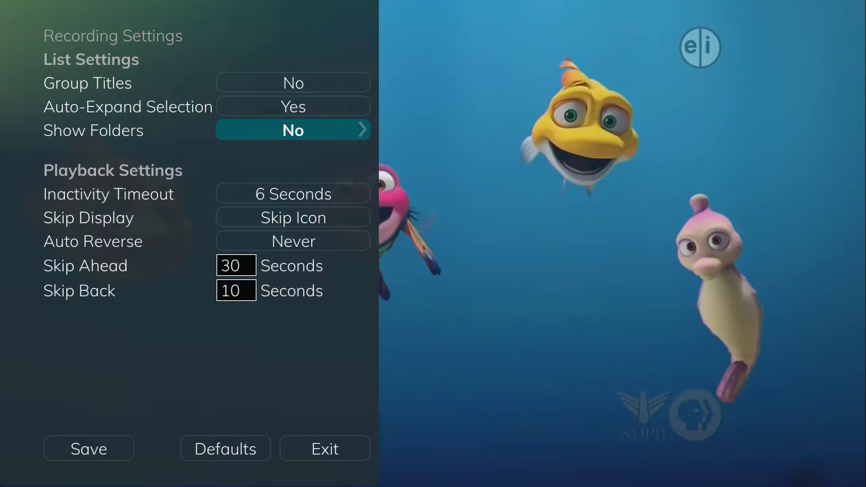
pyautogui.press('Down')
pyautogui.press('Right')
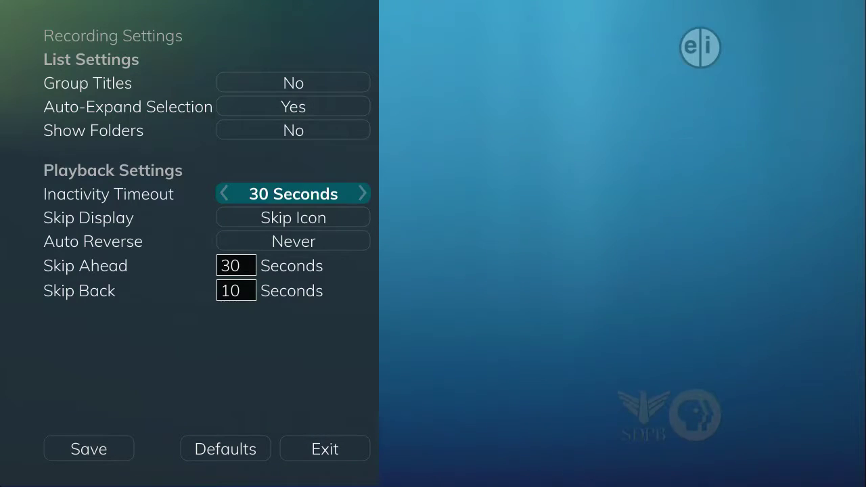
# - Step the playback inactivity timeout through 45 Seconds, 1 Minute and 2 Minutes to Never
pyautogui.press('Right')
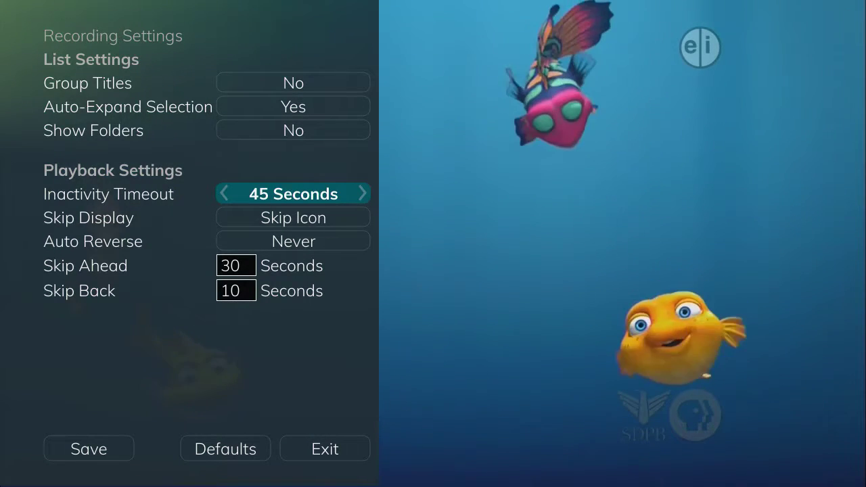
pyautogui.press('Right')
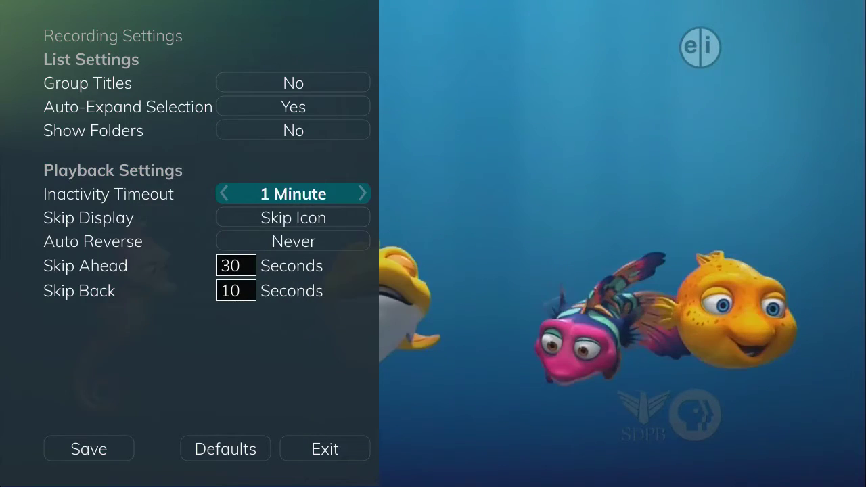
pyautogui.press('Right')
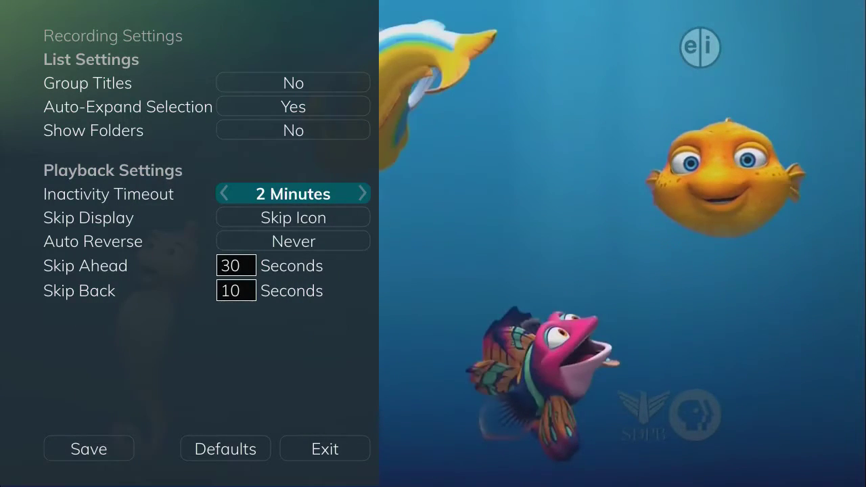
pyautogui.press('Right')
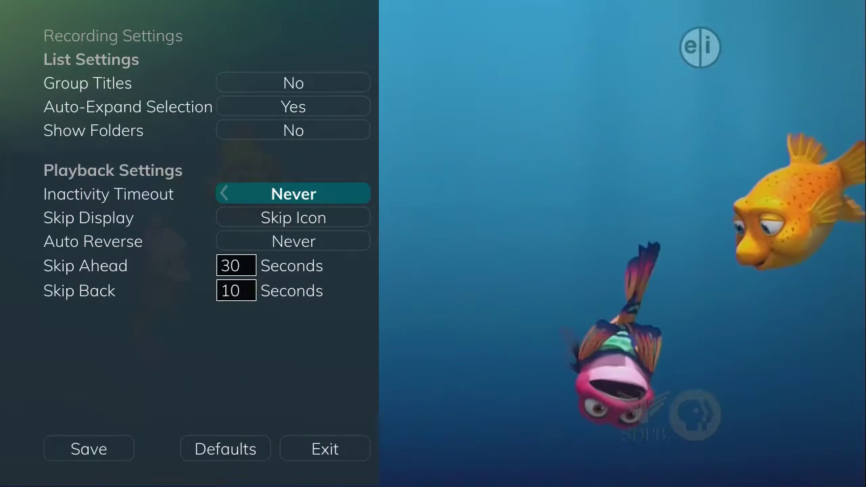
pyautogui.press('Down')
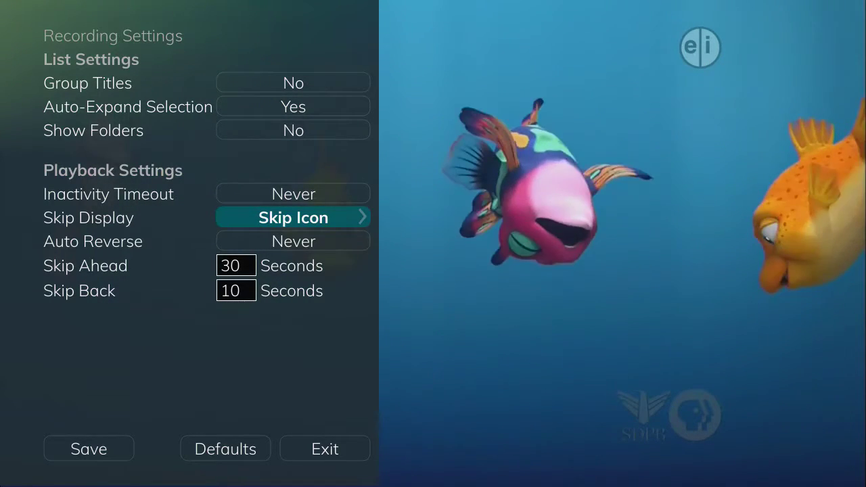
pyautogui.press('Right')
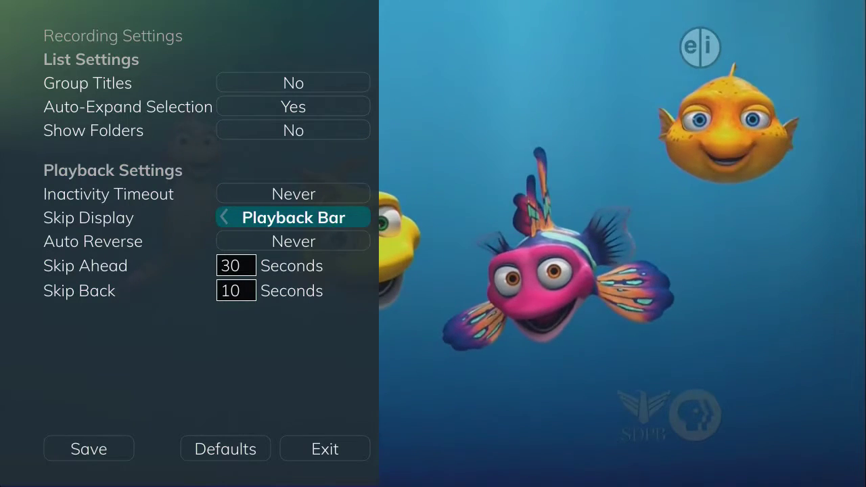
pyautogui.press('Left')
pyautogui.press('Down')
pyautogui.press('Right')
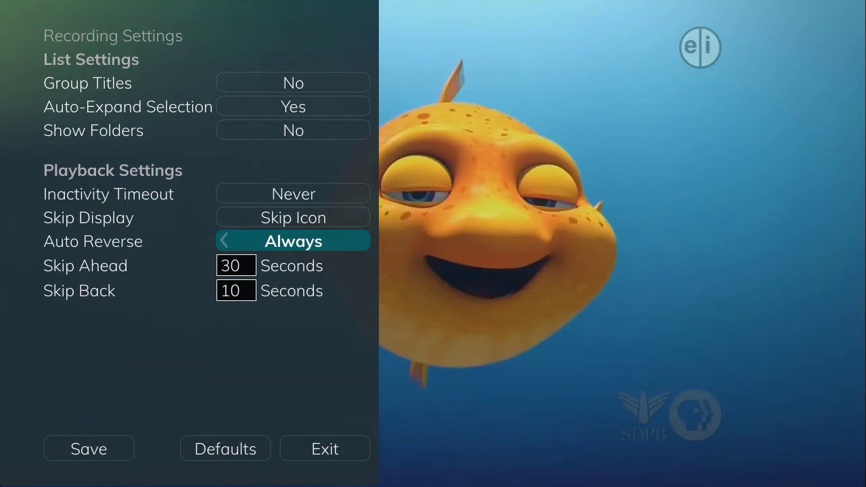
pyautogui.press('Left')
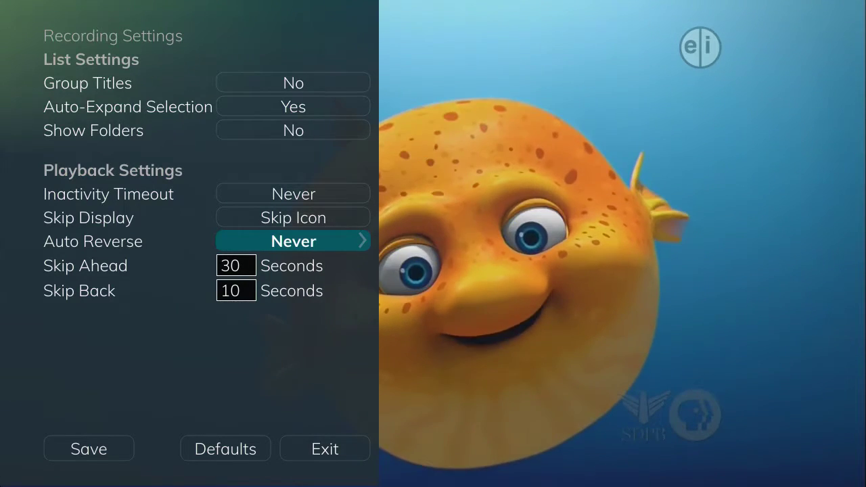
pyautogui.press('Down')
pyautogui.press('Down')
# - Replace the Recording Settings Skip Back value of 10 with 15 seconds, leaving Skip Ahead at 30
pyautogui.press('BackSpace')
pyautogui.press('BackSpace')
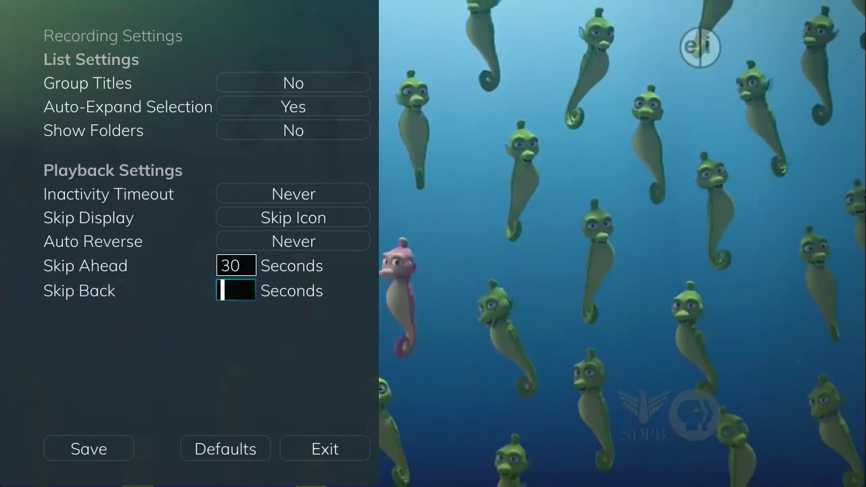
pyautogui.write('15')
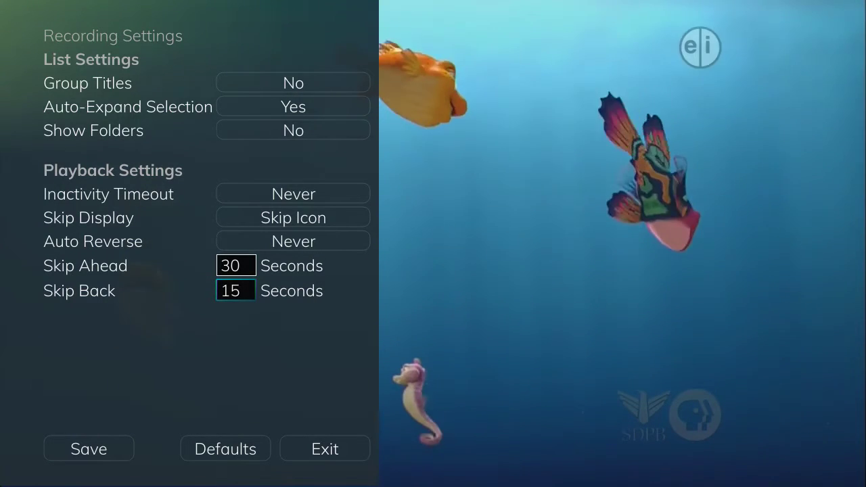
pyautogui.press('Down')
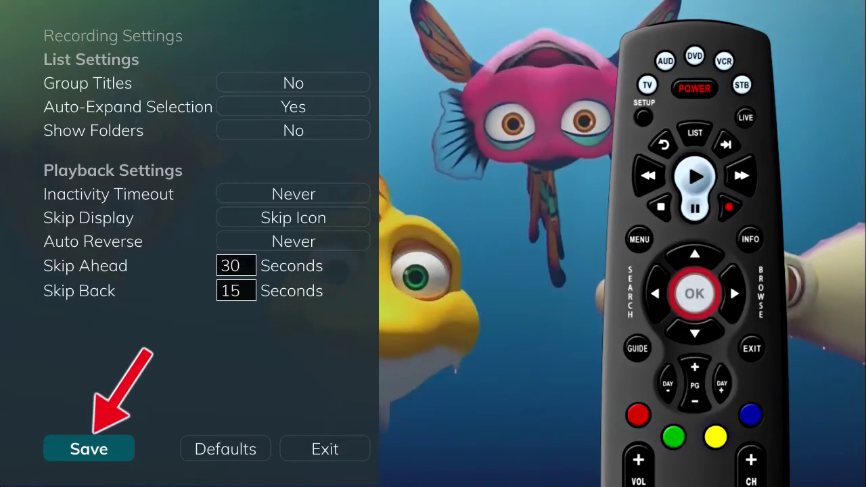
pyautogui.press('Right')
pyautogui.press('Right')
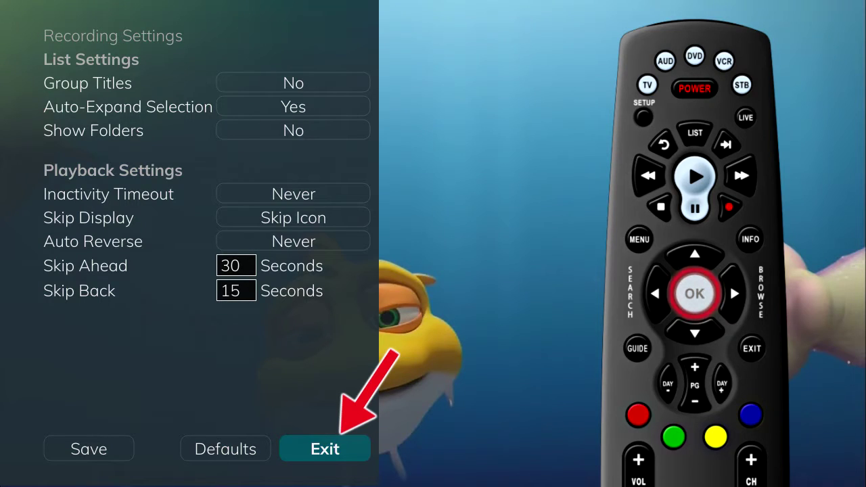
pyautogui.press('Left')
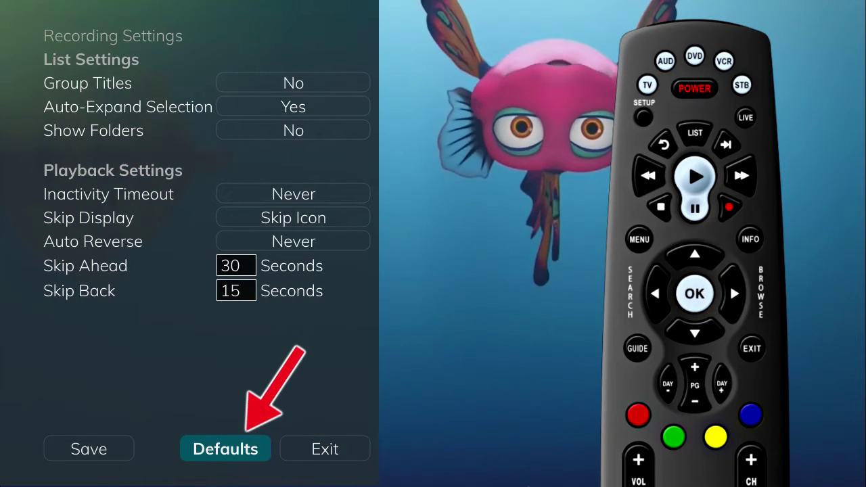
pyautogui.press('Return')
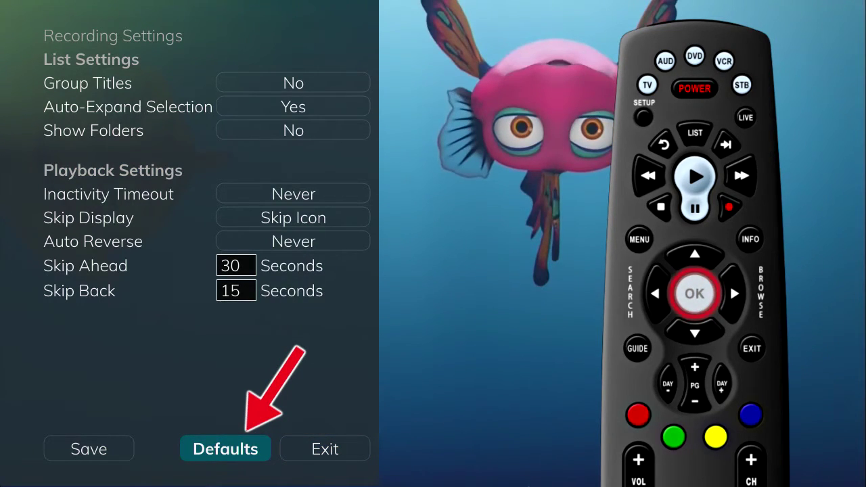